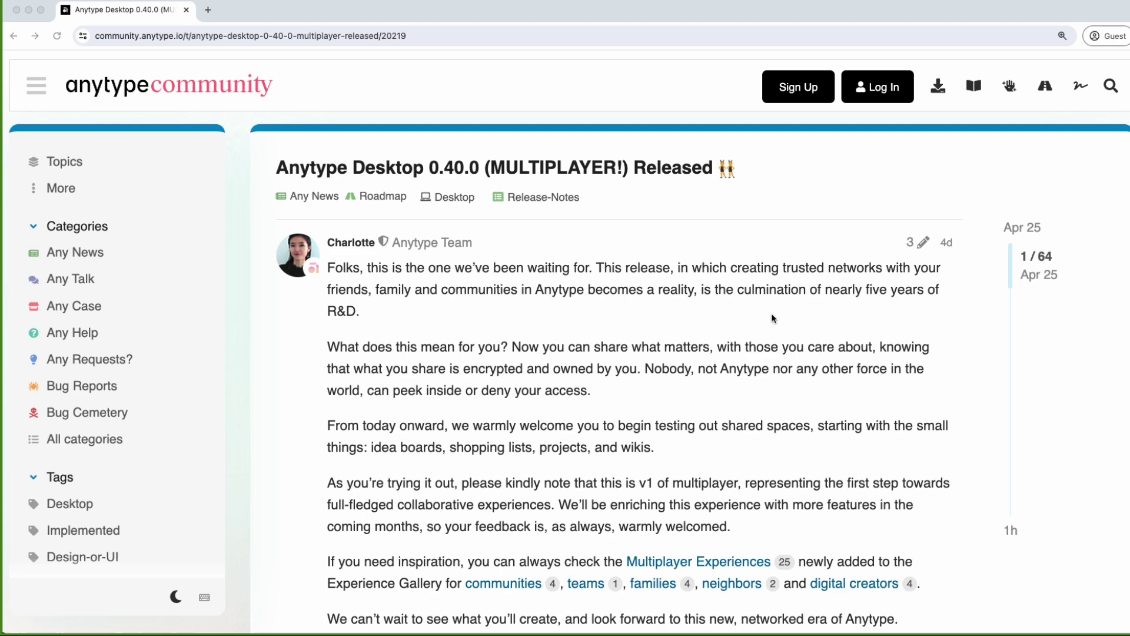
# Step: Scroll the 0.40.0 release post down to the Highlights section and multiplayer demo video
pyautogui.scroll(-5, 776, 320)
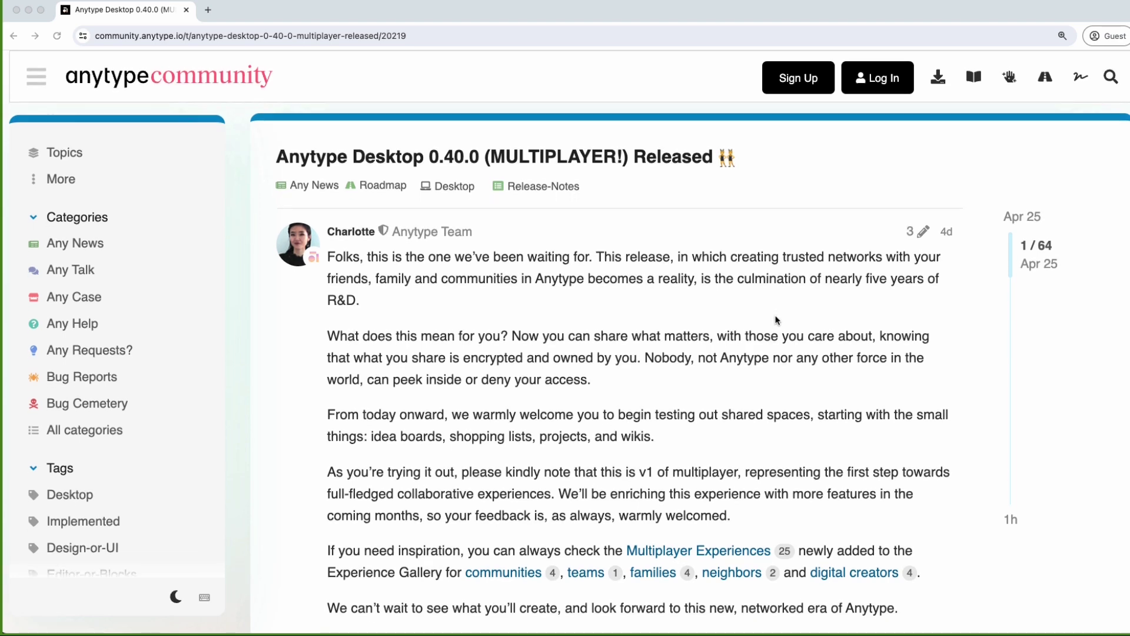
pyautogui.scroll(-4, 776, 320)
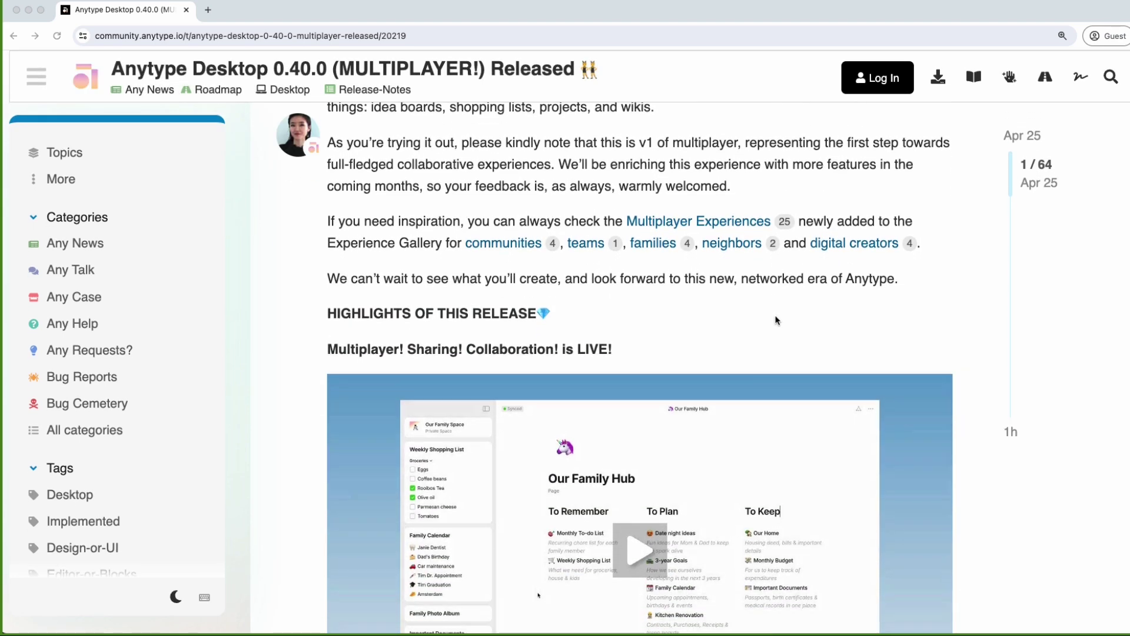
pyautogui.scroll(-1, 776, 320)
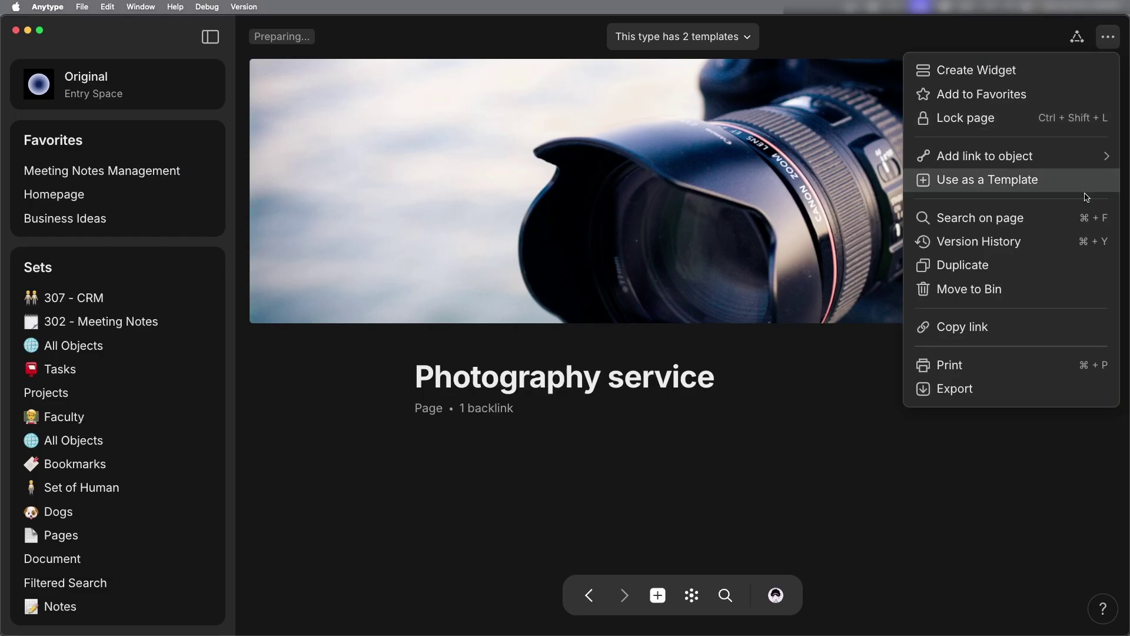
# Step: Choose Version History from the Photography service page's ⋯ menu
pyautogui.click(1073, 245)
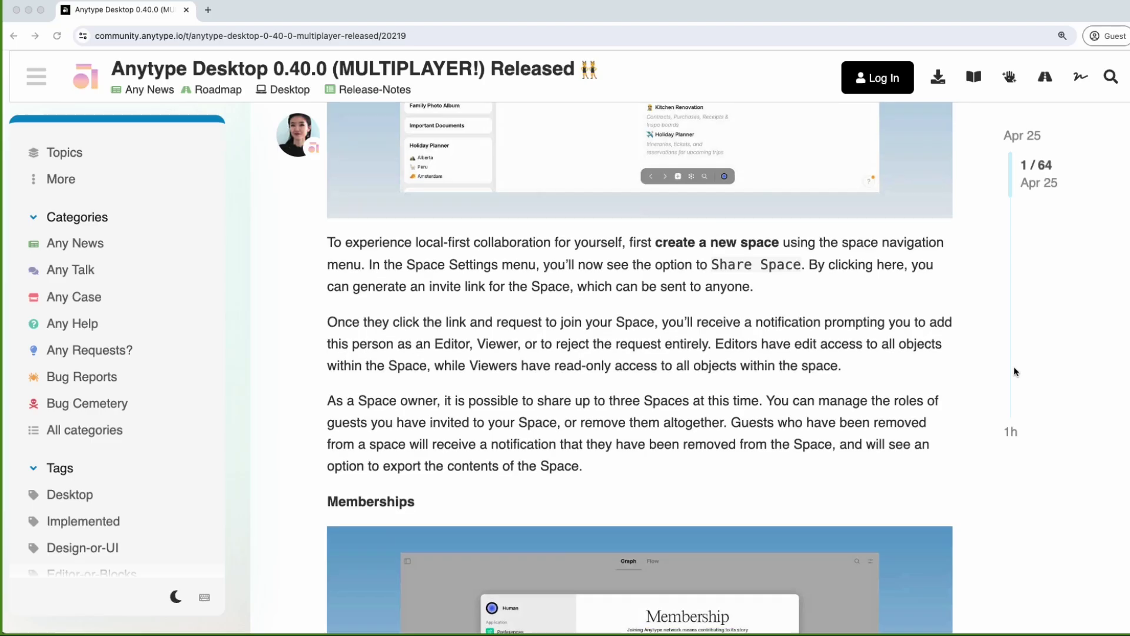
# Step: Scroll the release post past the video to the space-sharing text and Memberships heading
pyautogui.scroll(-2, 1015, 371)
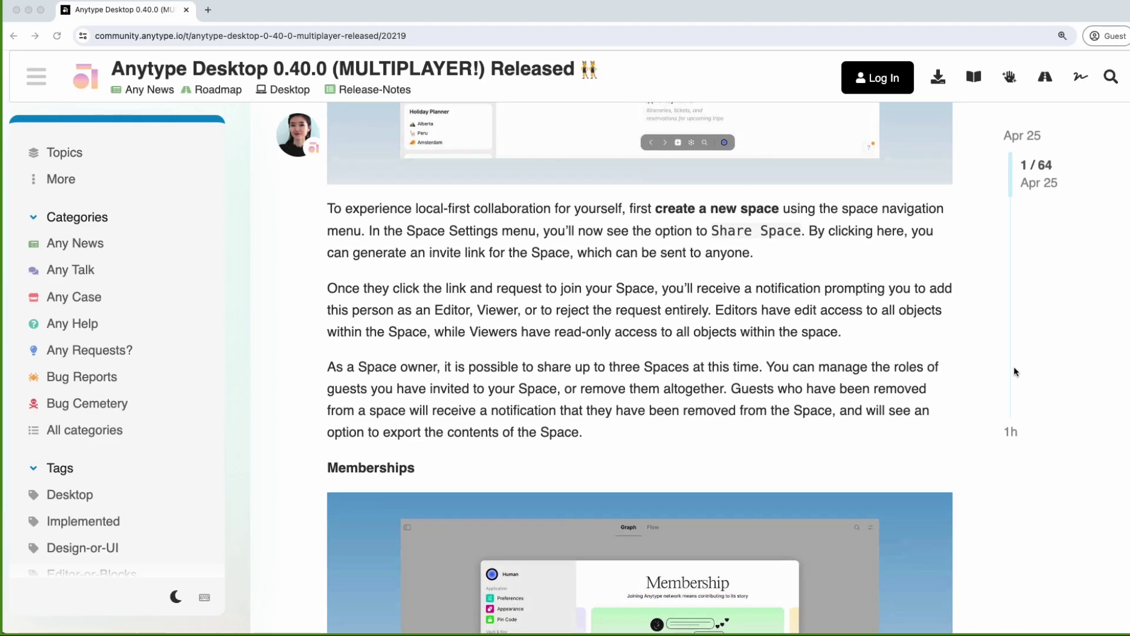
pyautogui.scroll(-2, 1014, 371)
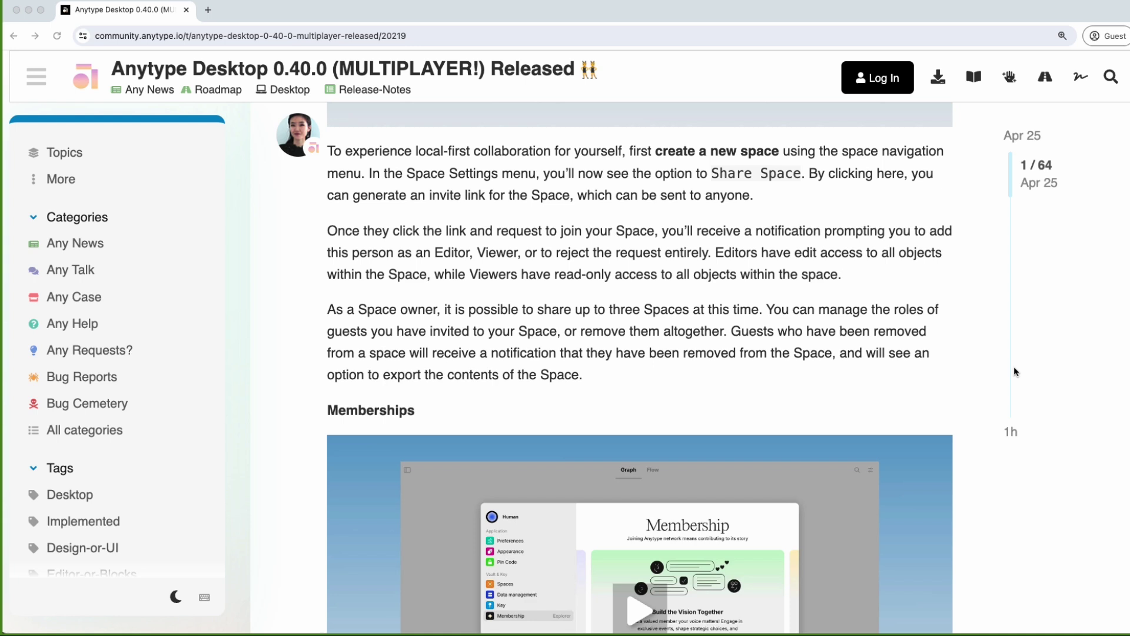
pyautogui.scroll(-1, 1015, 372)
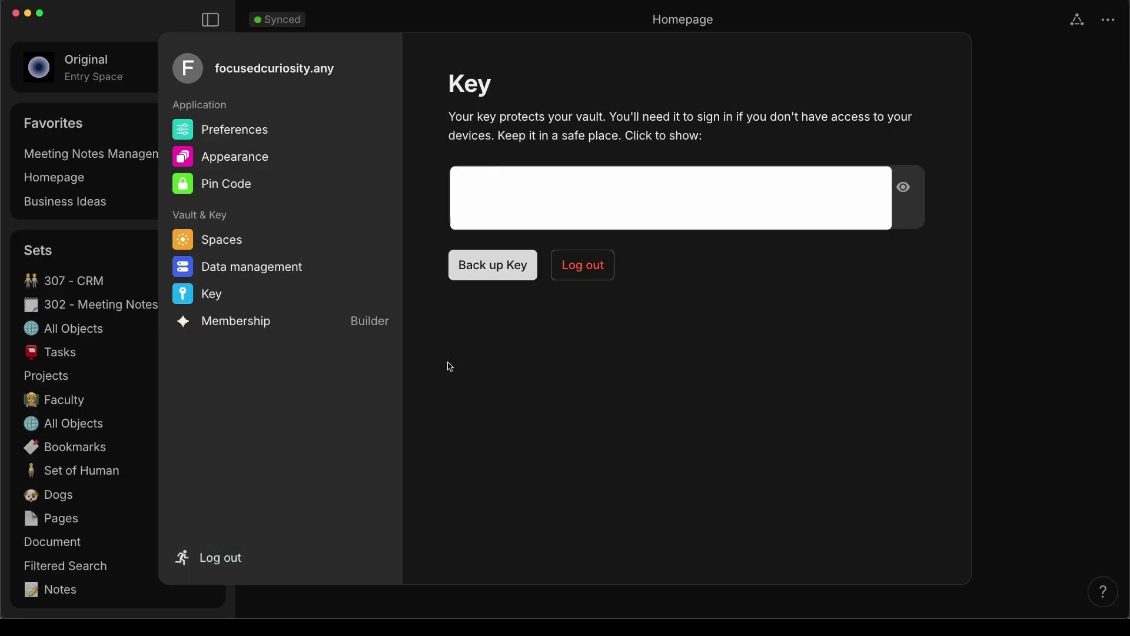
# Step: Copy the vault key with Back up Key, then log out to the welcome screen
pyautogui.click(490, 269)
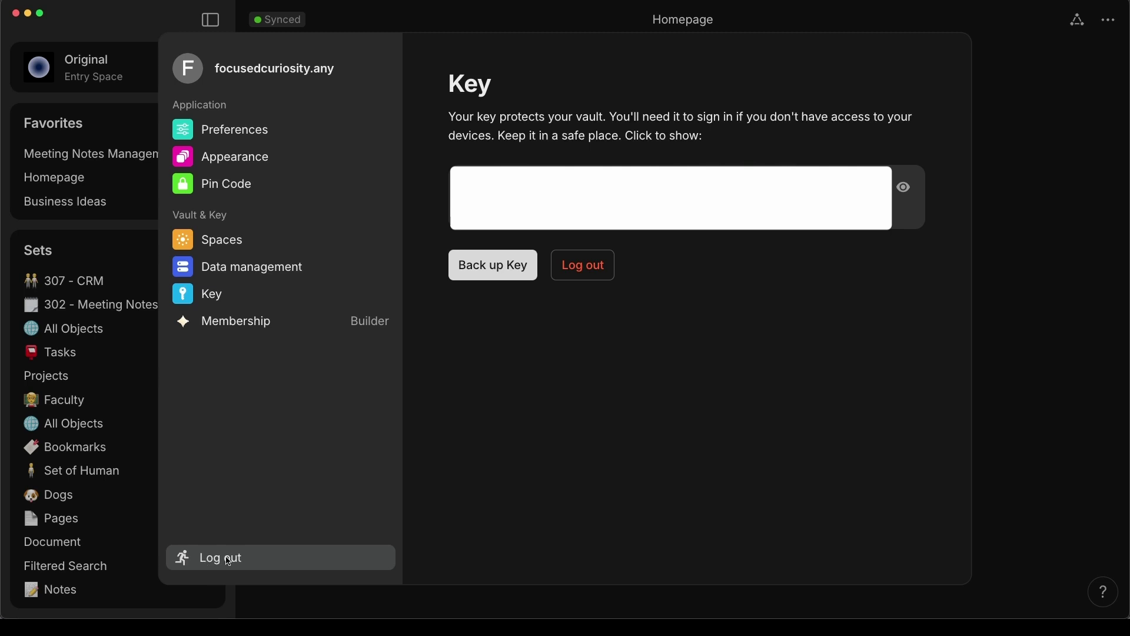
pyautogui.click(605, 272)
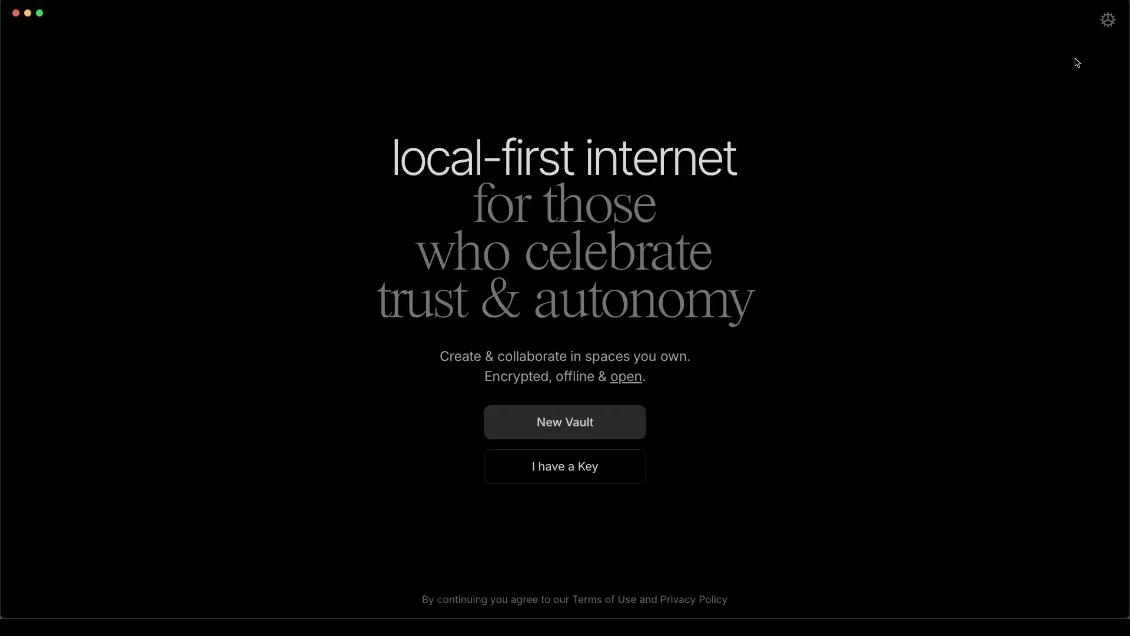
# Step: Open the welcome screen's preferences from the top-right gear icon
pyautogui.click(1109, 21)
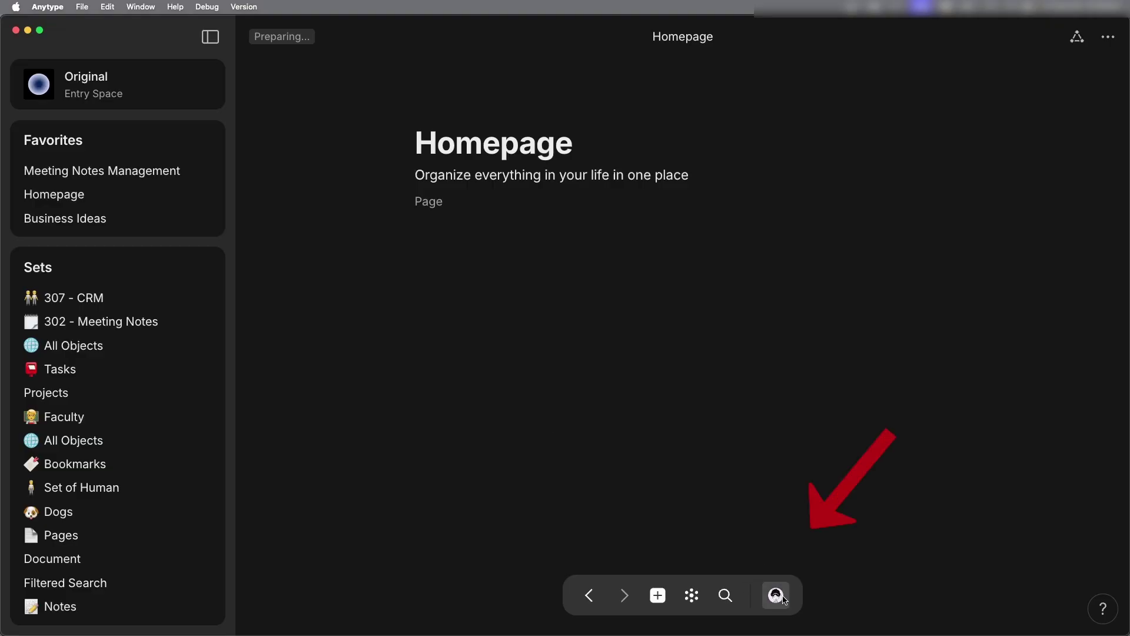
# Step: Open Settings > Vault from the Anytype menu and switch to the Preferences page
pyautogui.click(778, 595)
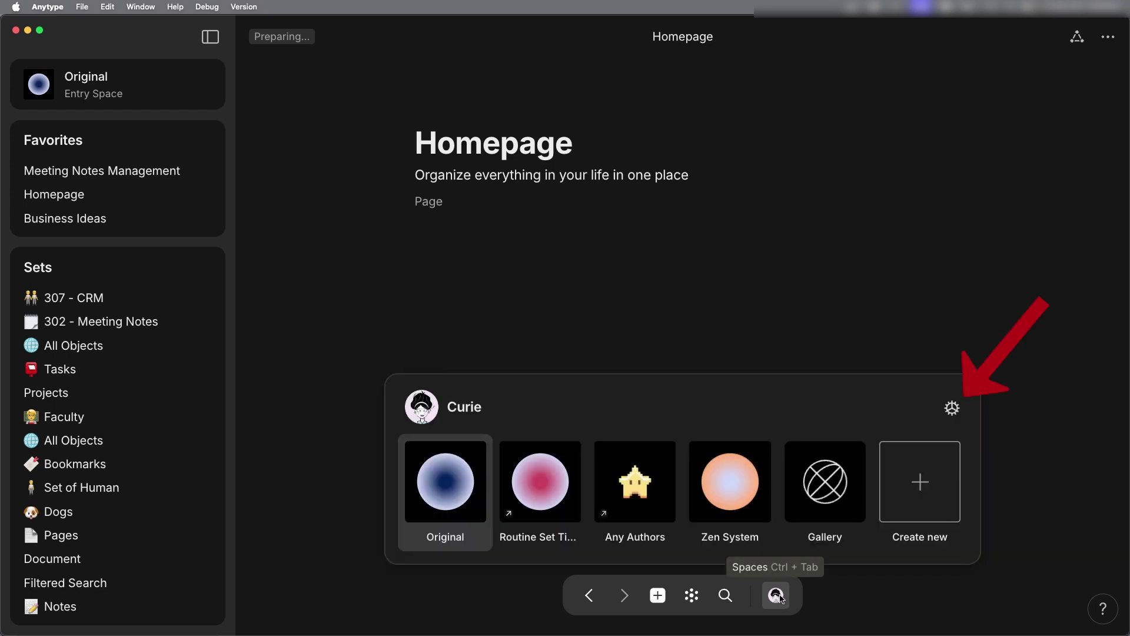
pyautogui.click(57, 7)
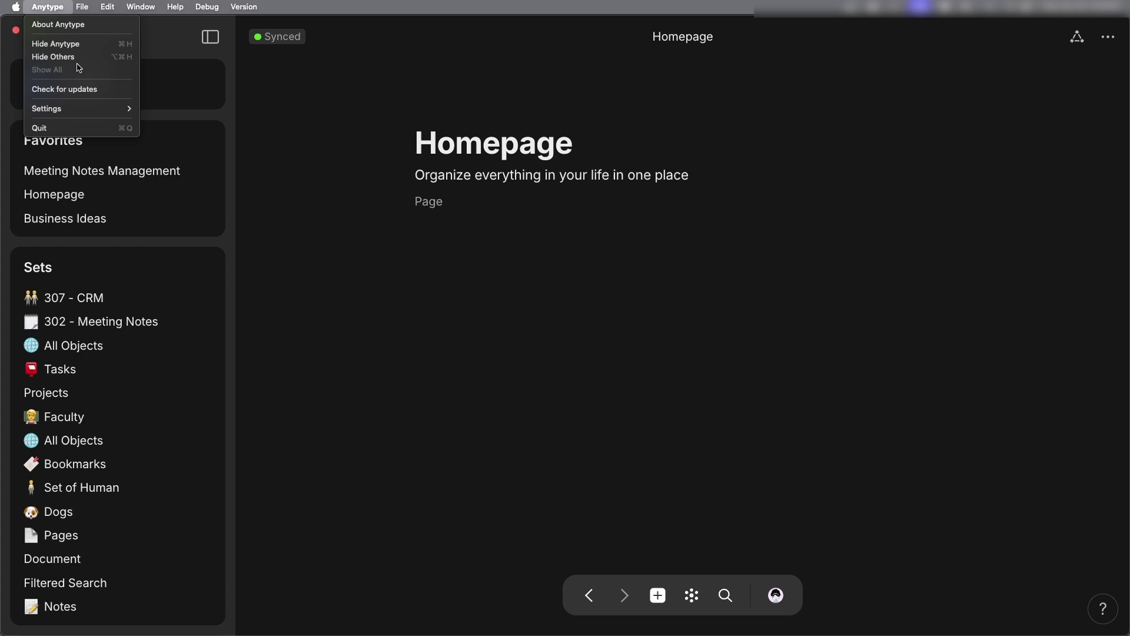
pyautogui.moveTo(87, 109)
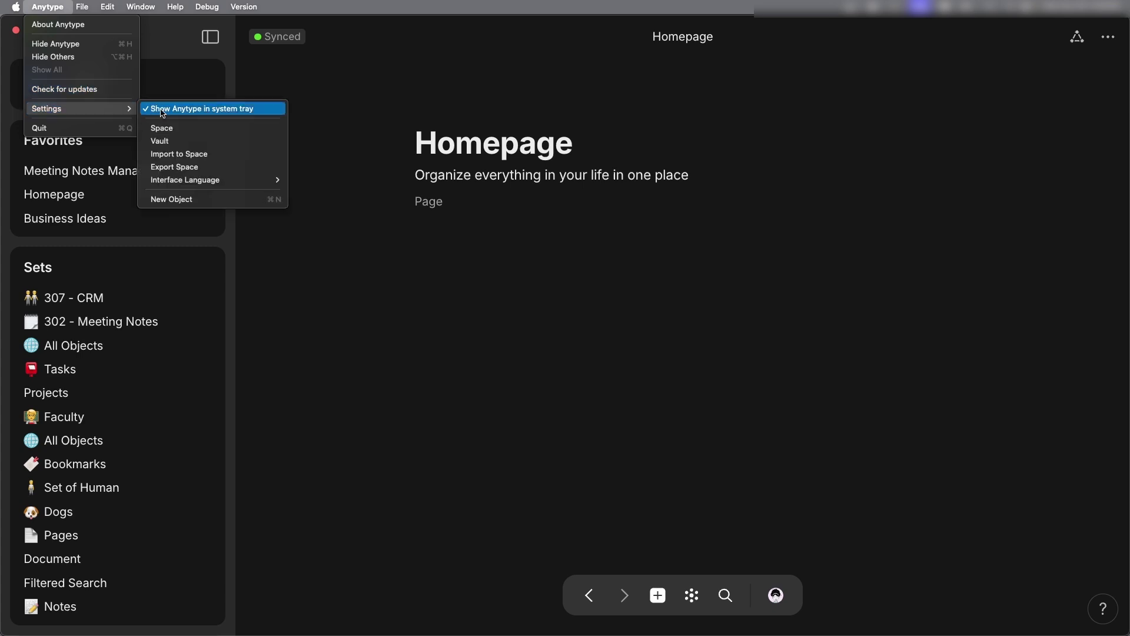
pyautogui.click(160, 141)
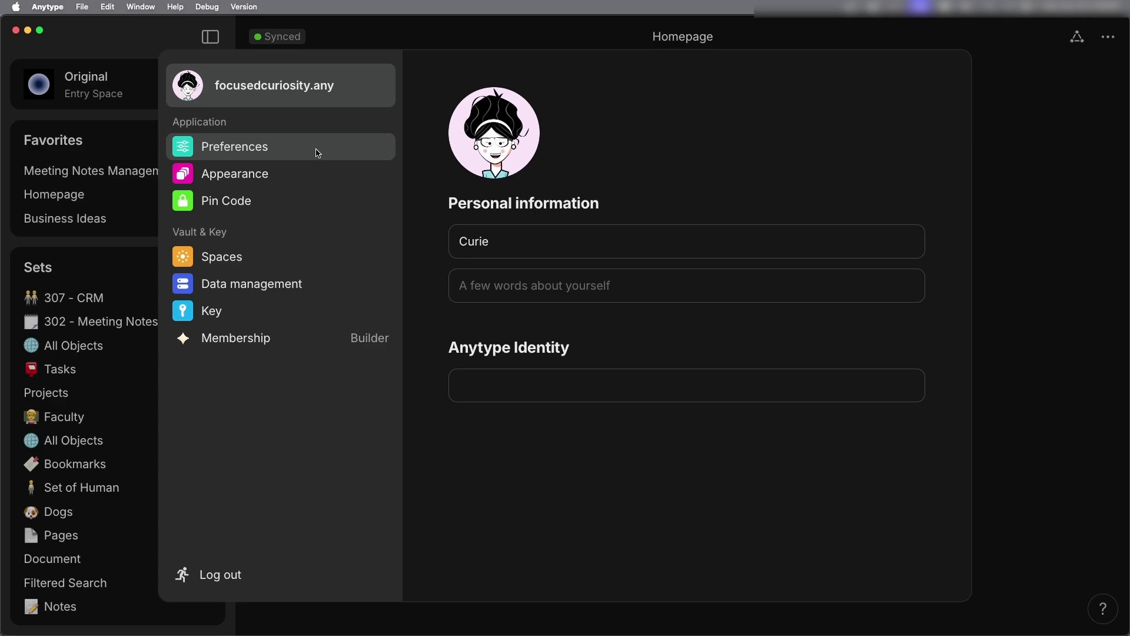
pyautogui.click(253, 148)
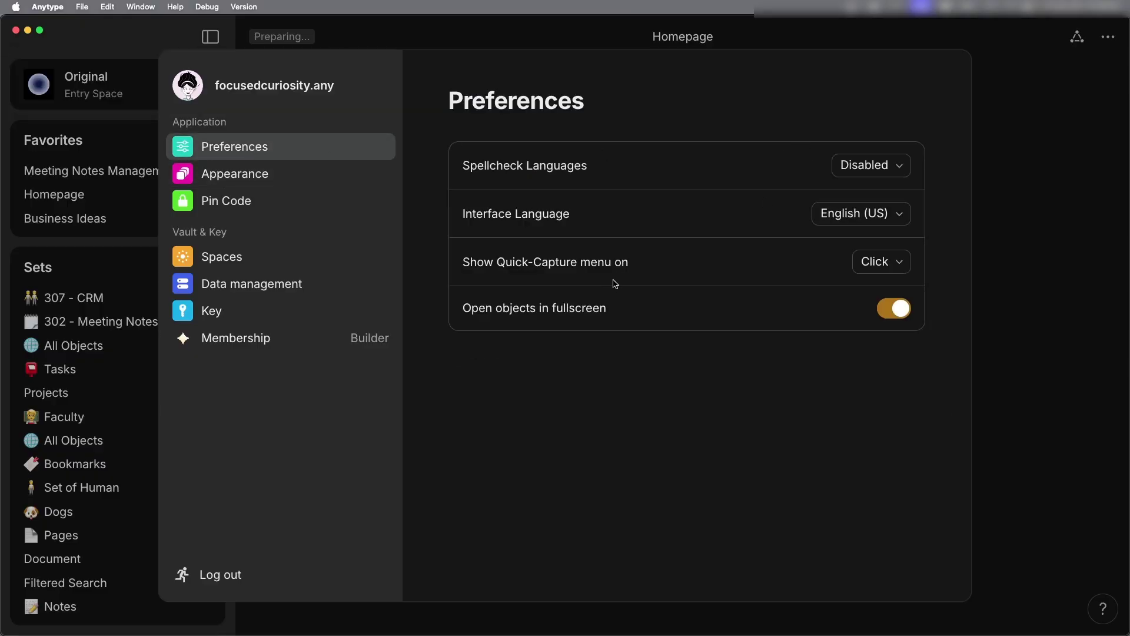
# Step: Create a blank note from the + quick-capture menu, close it, and reopen the object-type list
pyautogui.click(1006, 290)
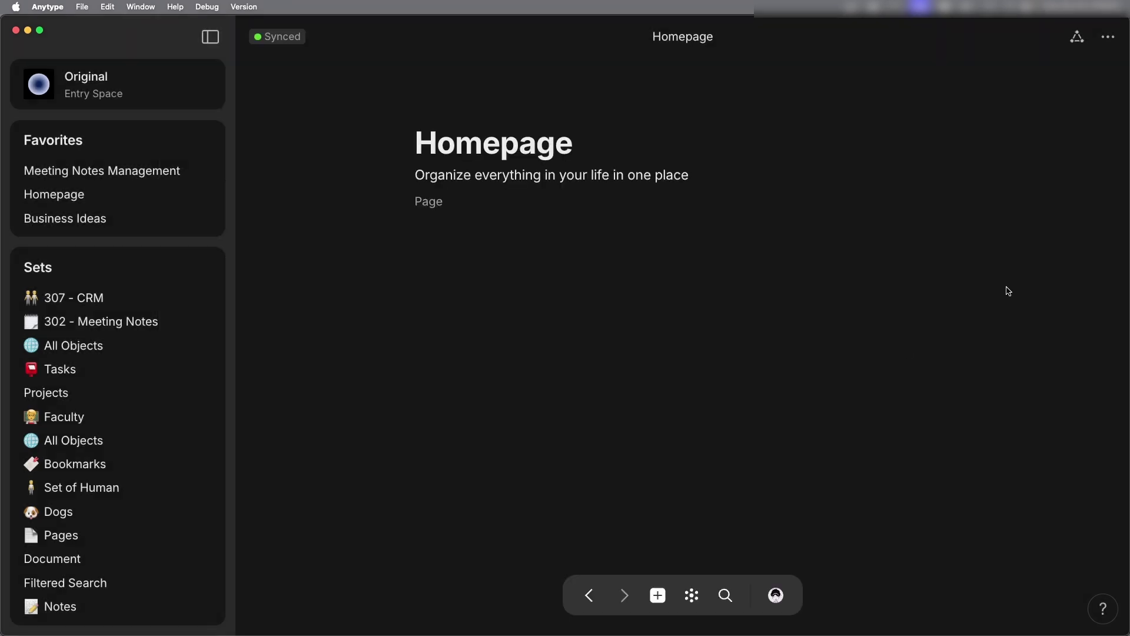
pyautogui.click(658, 595)
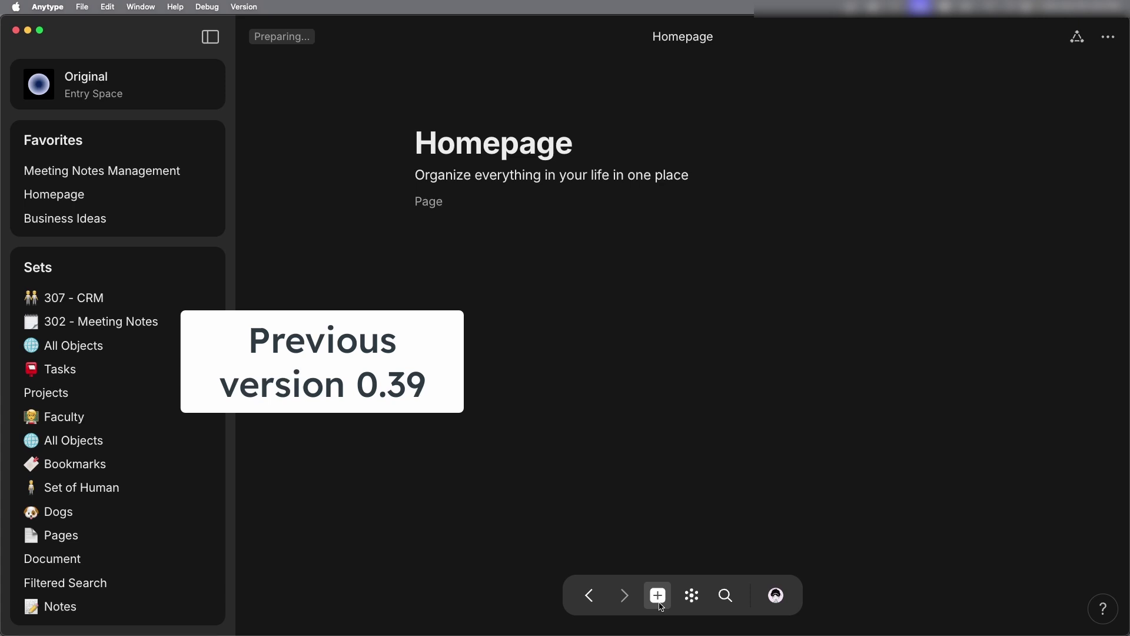
pyautogui.click(663, 605)
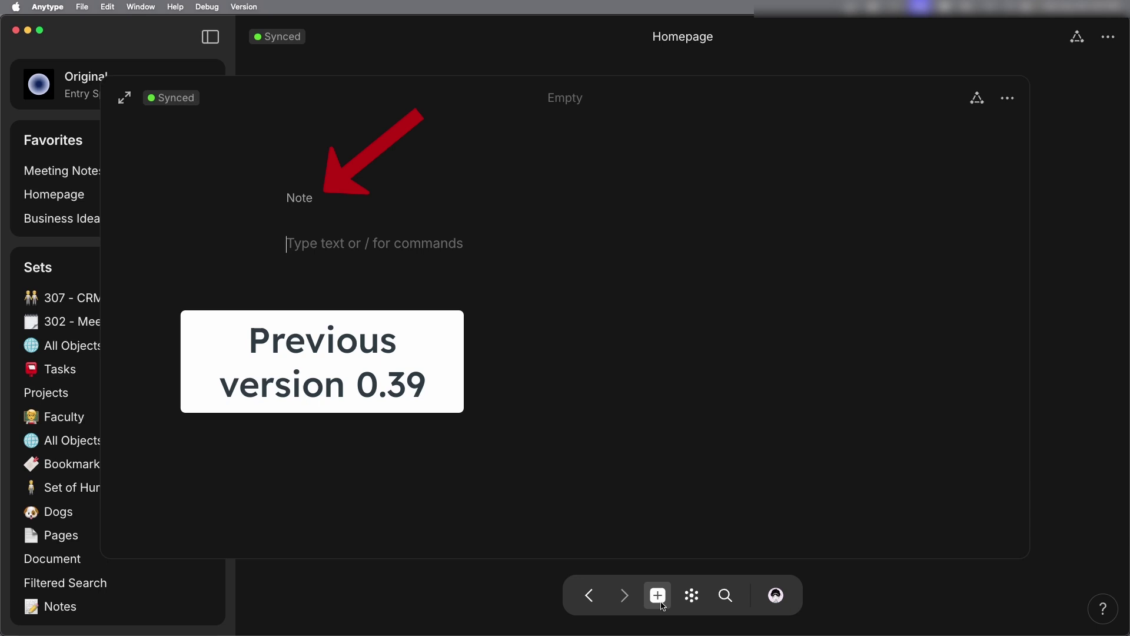
pyautogui.click(916, 621)
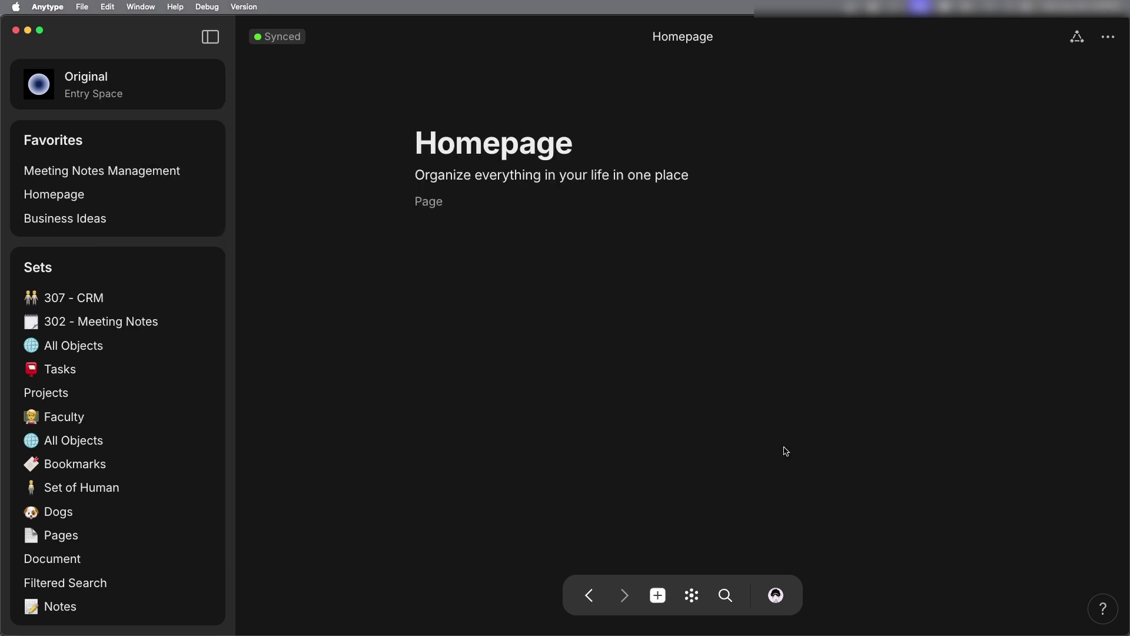
pyautogui.click(658, 594)
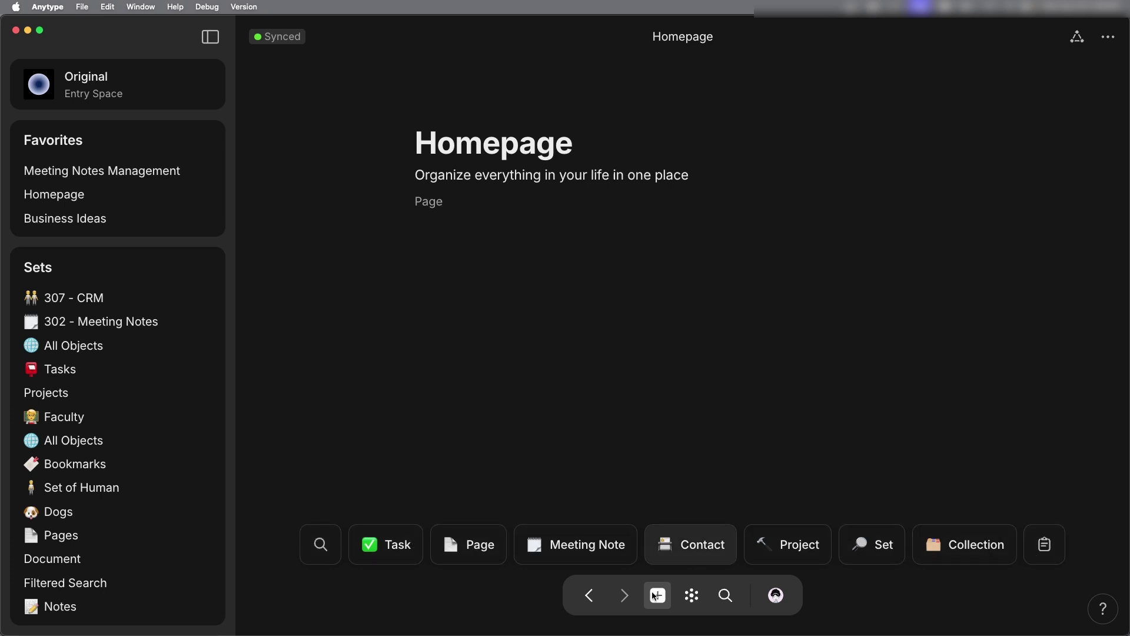
# Step: In Preferences, keep Quick-Capture triggered on Click
pyautogui.click(776, 595)
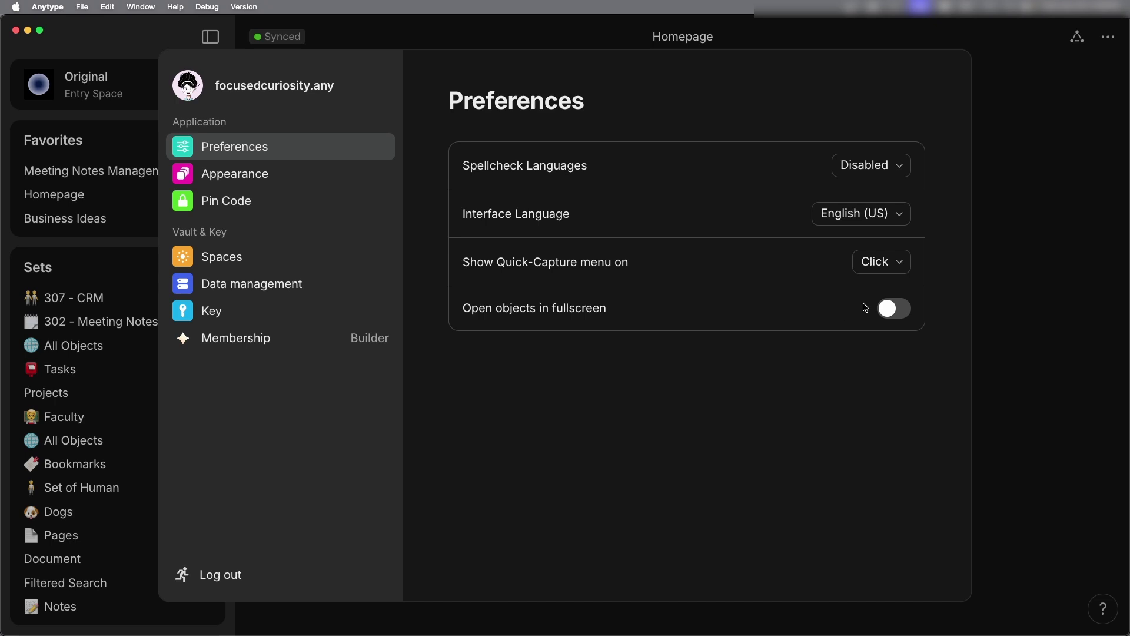
pyautogui.click(907, 266)
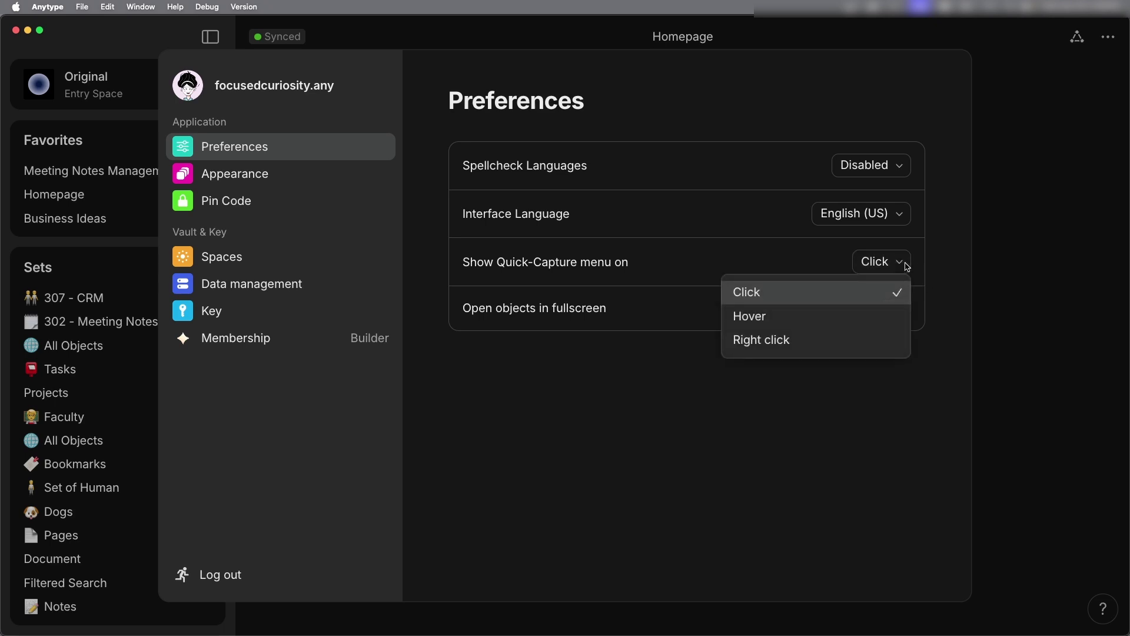
pyautogui.click(907, 267)
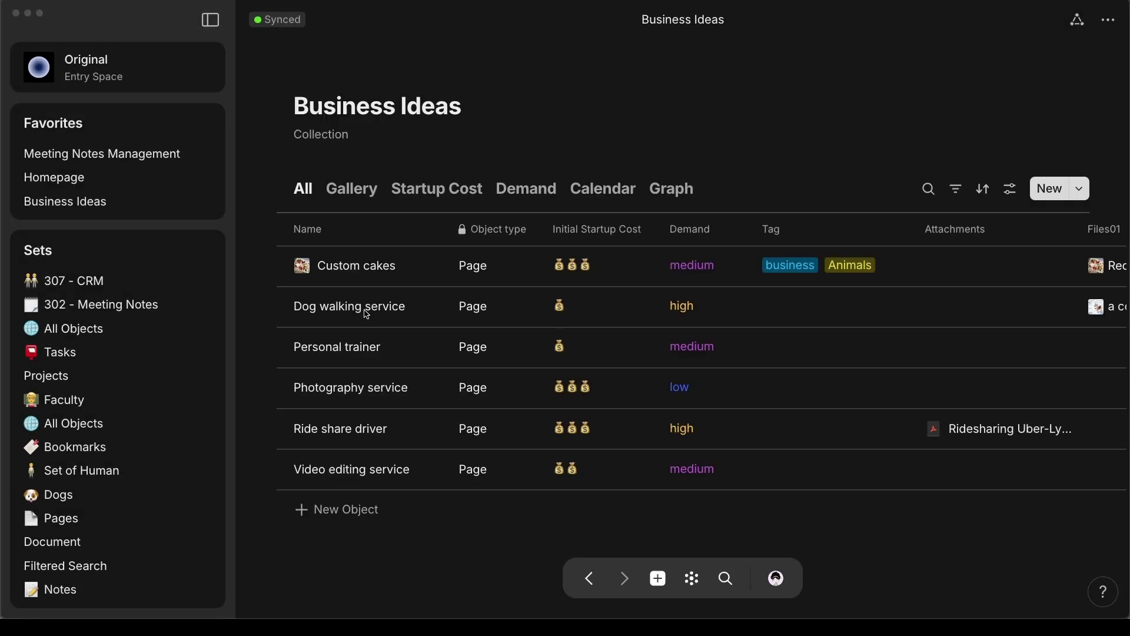
# Step: Turn on 'Open objects in fullscreen' and open Dog walking service from Business Ideas
pyautogui.click(339, 307)
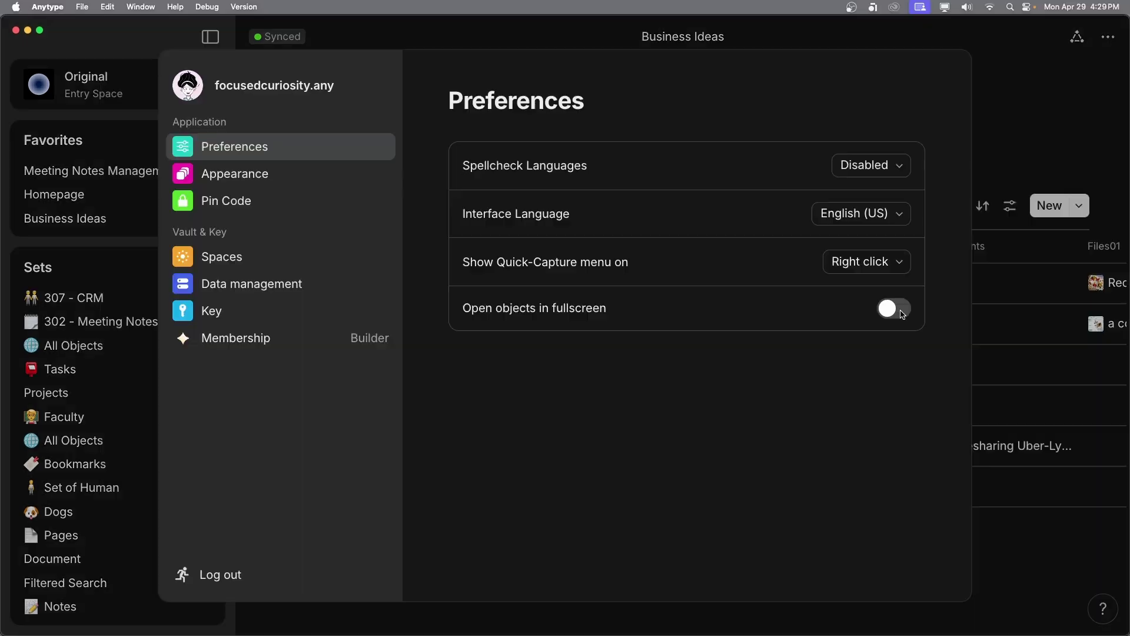
pyautogui.click(900, 309)
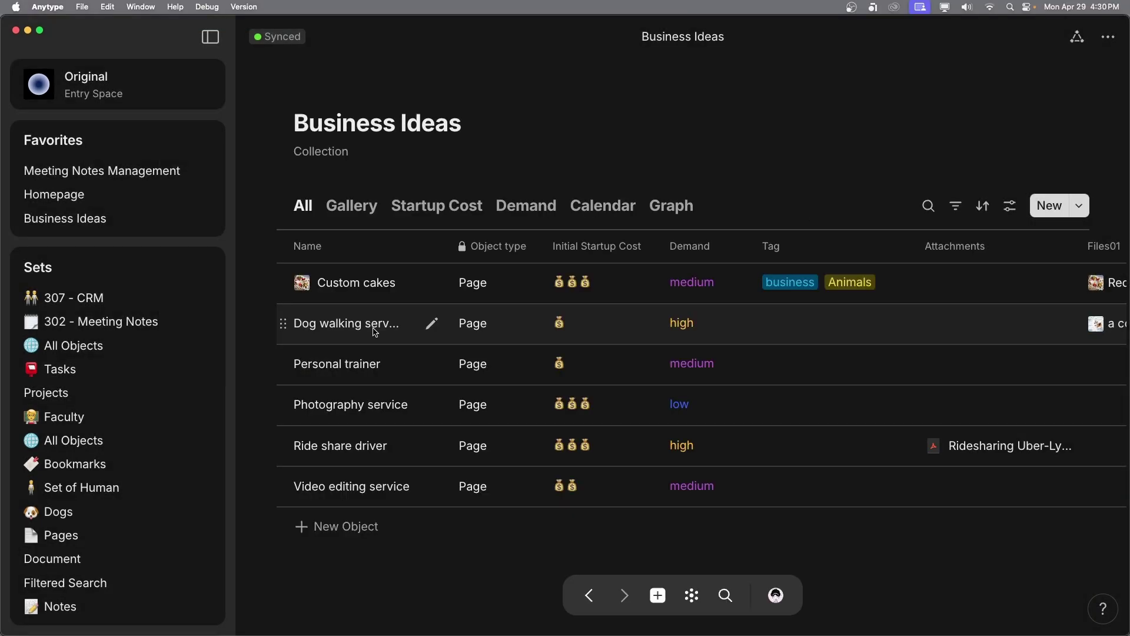
pyautogui.click(373, 330)
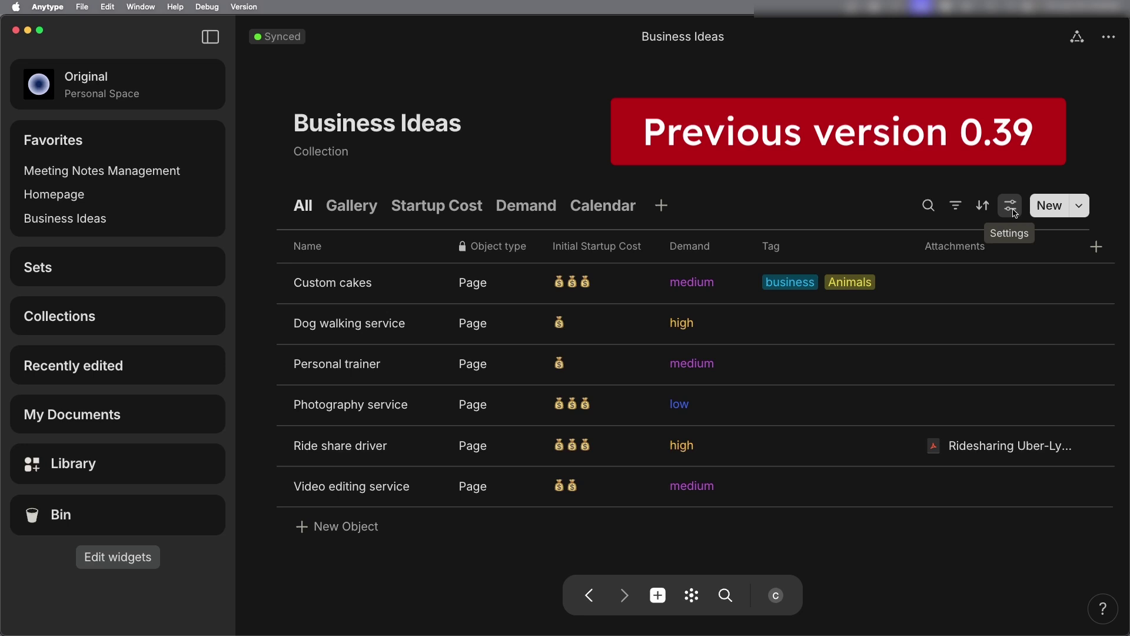
# Step: Change the Business Ideas view layout to Graph, showing the six ideas as connected nodes
pyautogui.click(1011, 206)
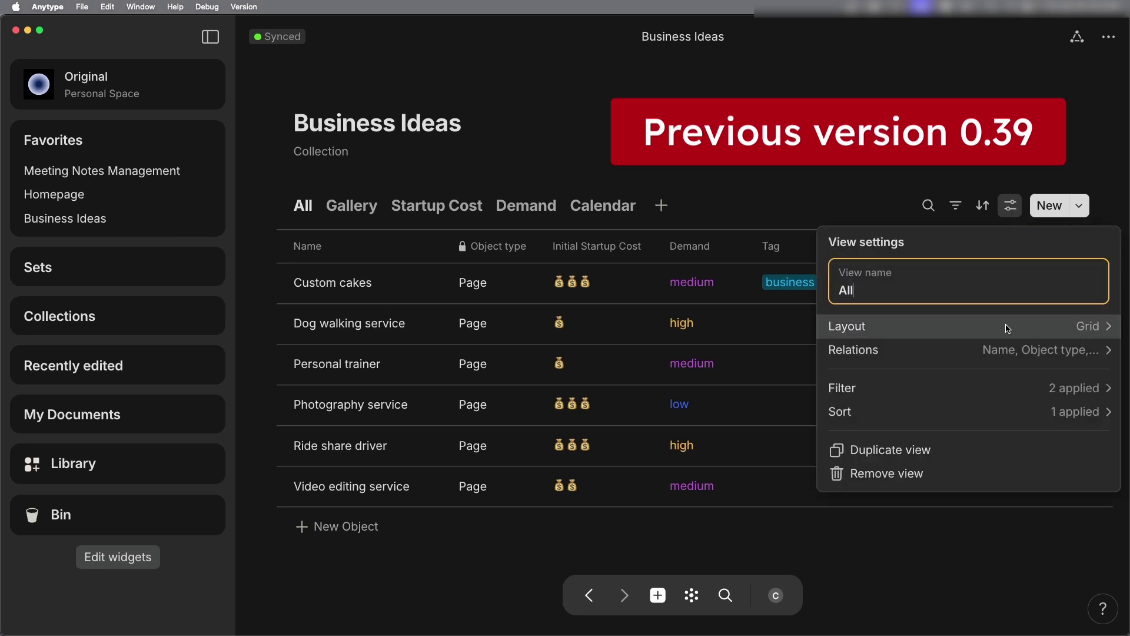
pyautogui.click(1027, 332)
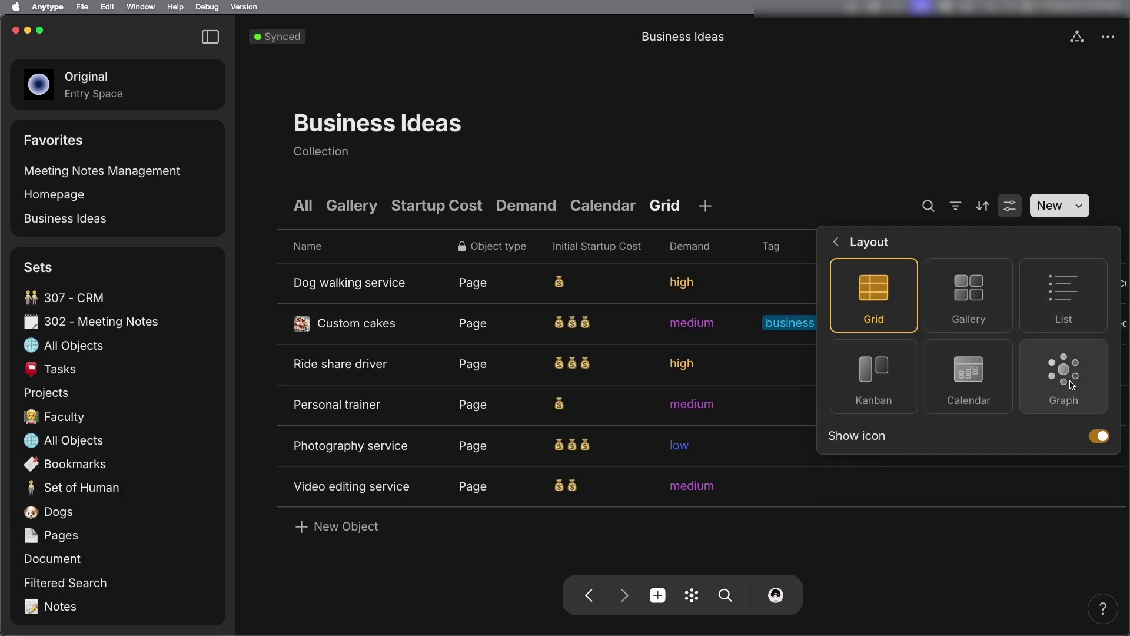
pyautogui.click(1063, 374)
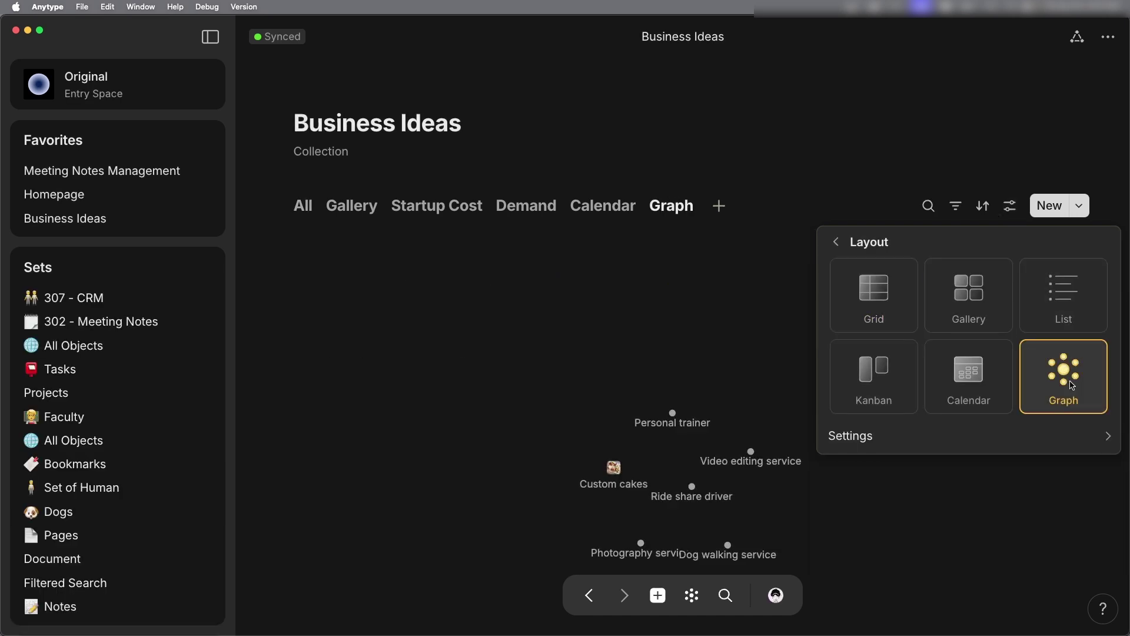
pyautogui.click(687, 287)
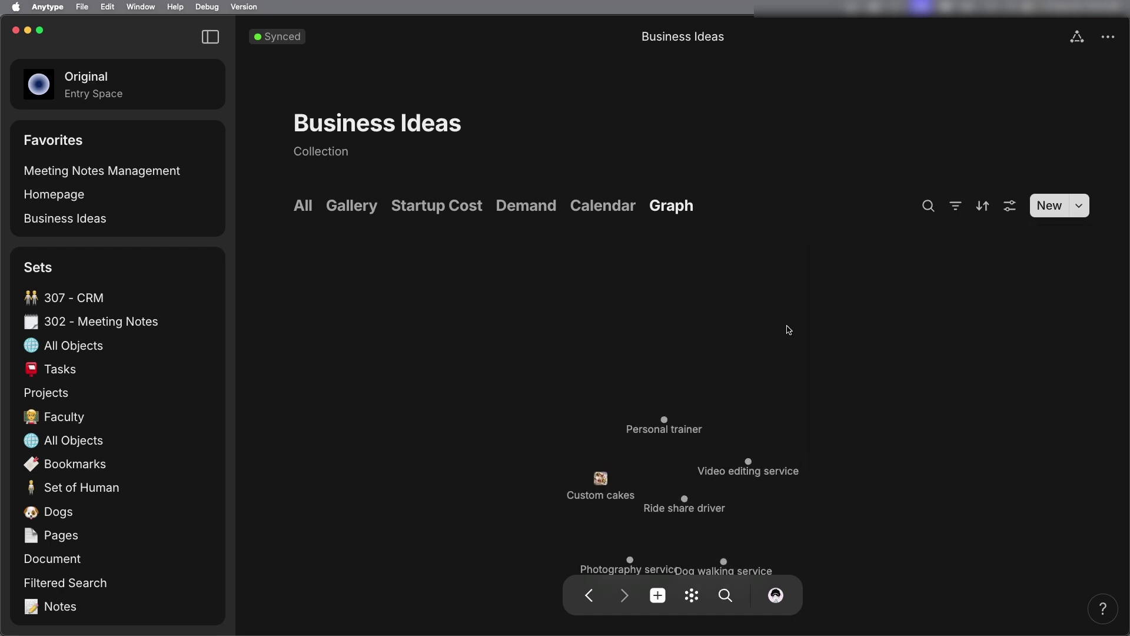
pyautogui.scroll(-3, 579, 435)
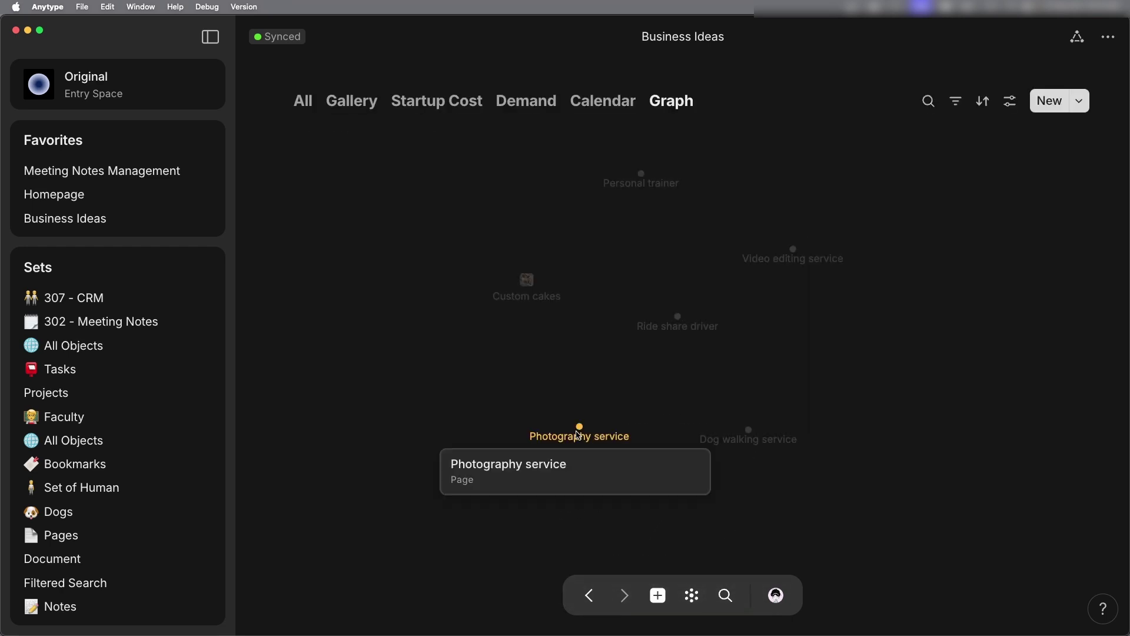
# Step: Open the space-wide graph from the bottom bar, then return to Business Ideas
pyautogui.click(696, 606)
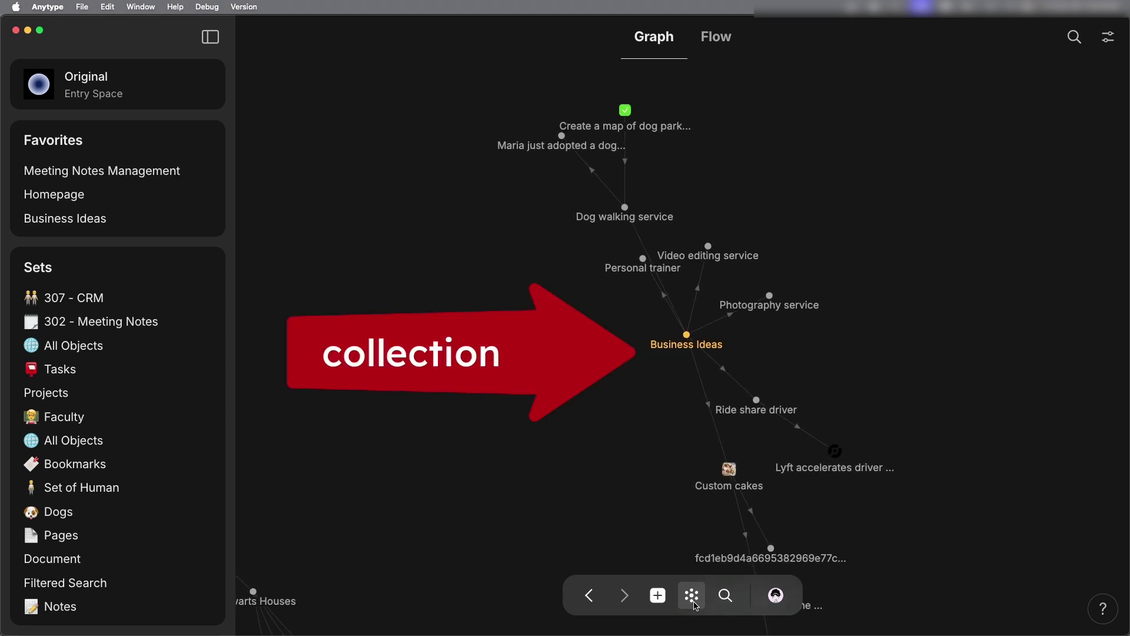
pyautogui.moveTo(836, 456)
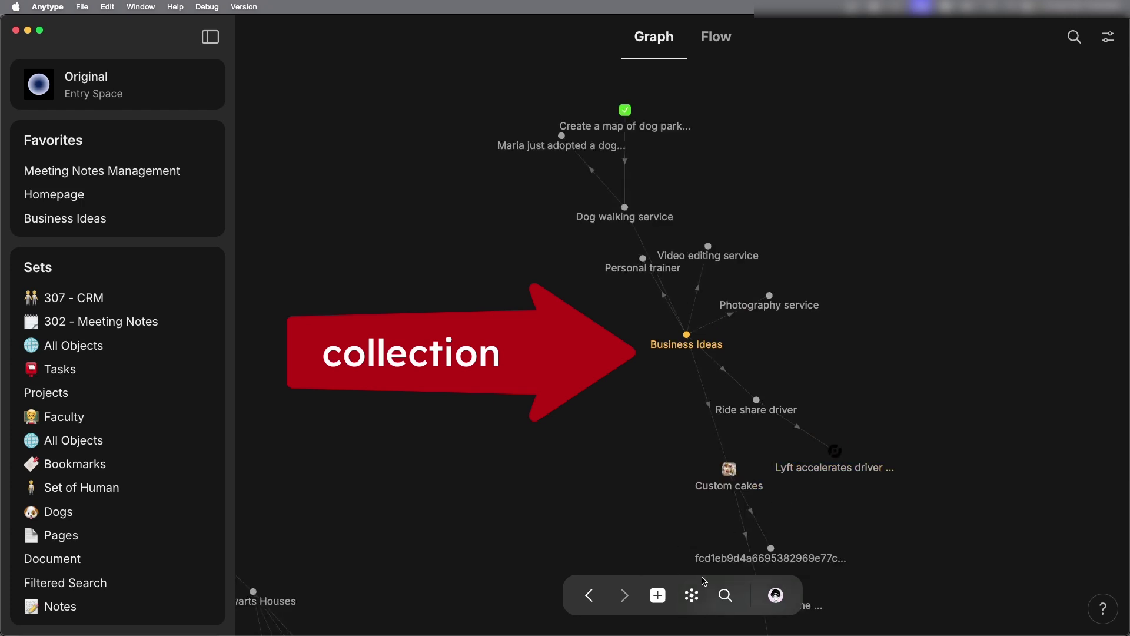
pyautogui.click(590, 596)
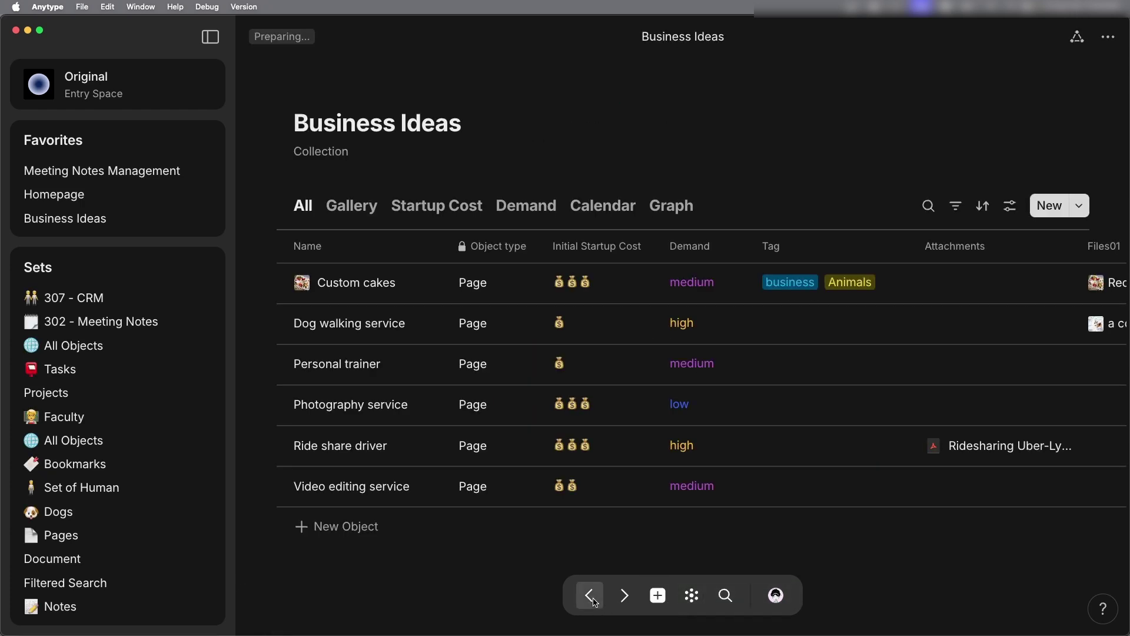
# Step: Switch to the collection's Graph view and pan the canvas to reveal the lower nodes
pyautogui.click(682, 209)
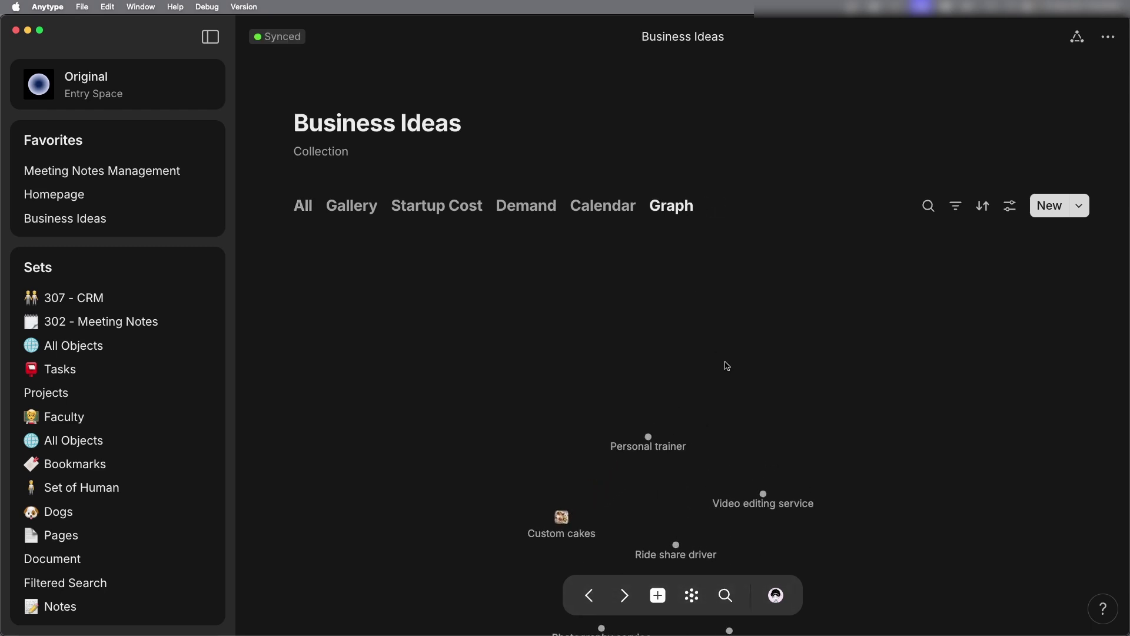
pyautogui.scroll(-3, 724, 211)
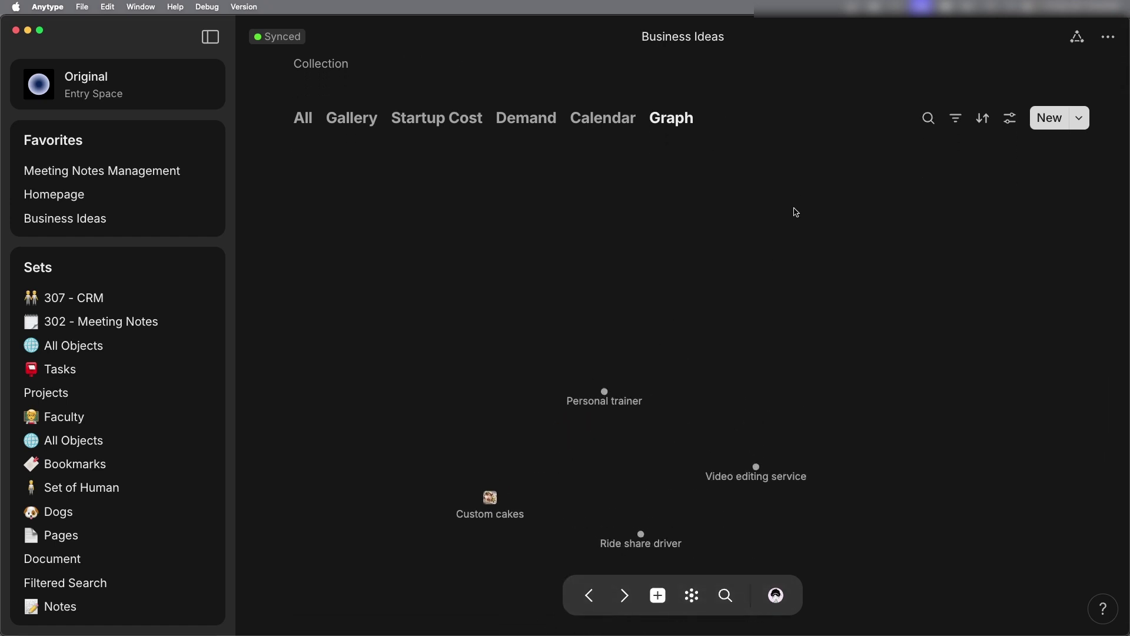
pyautogui.moveTo(669, 347); pyautogui.dragTo(698, 205)
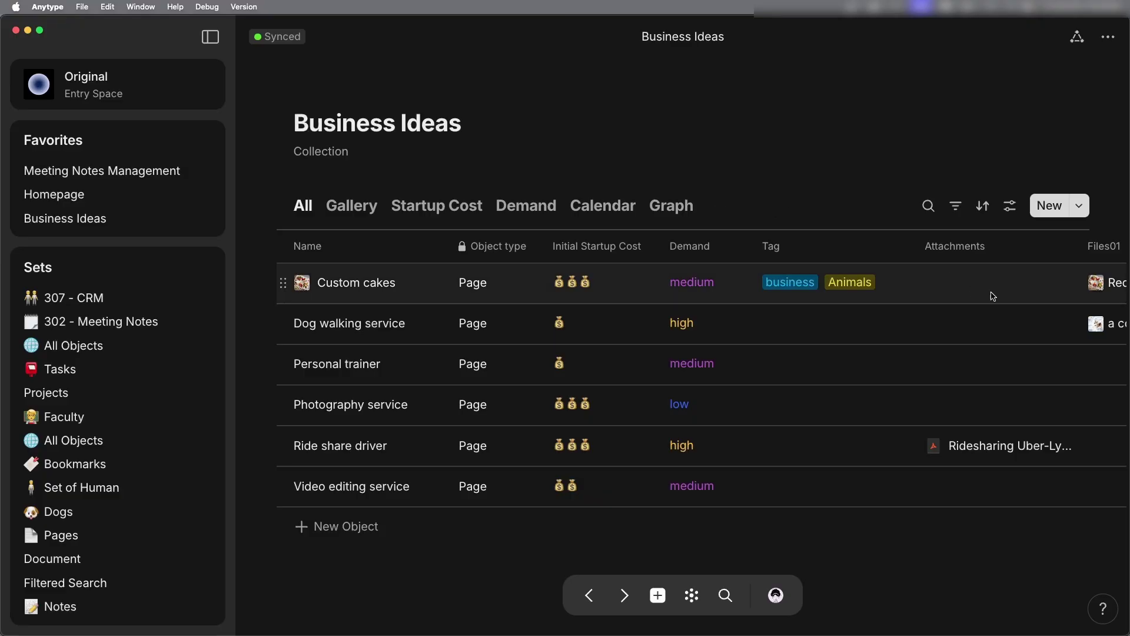
# Step: Add a new filter to the All view and switch its relation from Name to Attachments
pyautogui.click(957, 210)
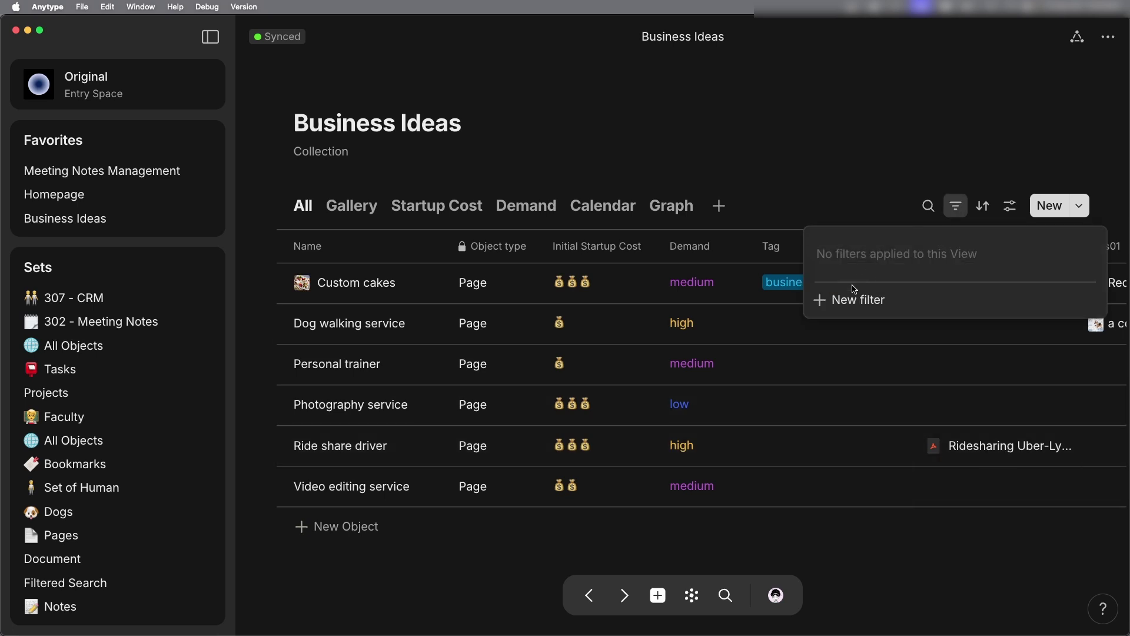
pyautogui.click(853, 307)
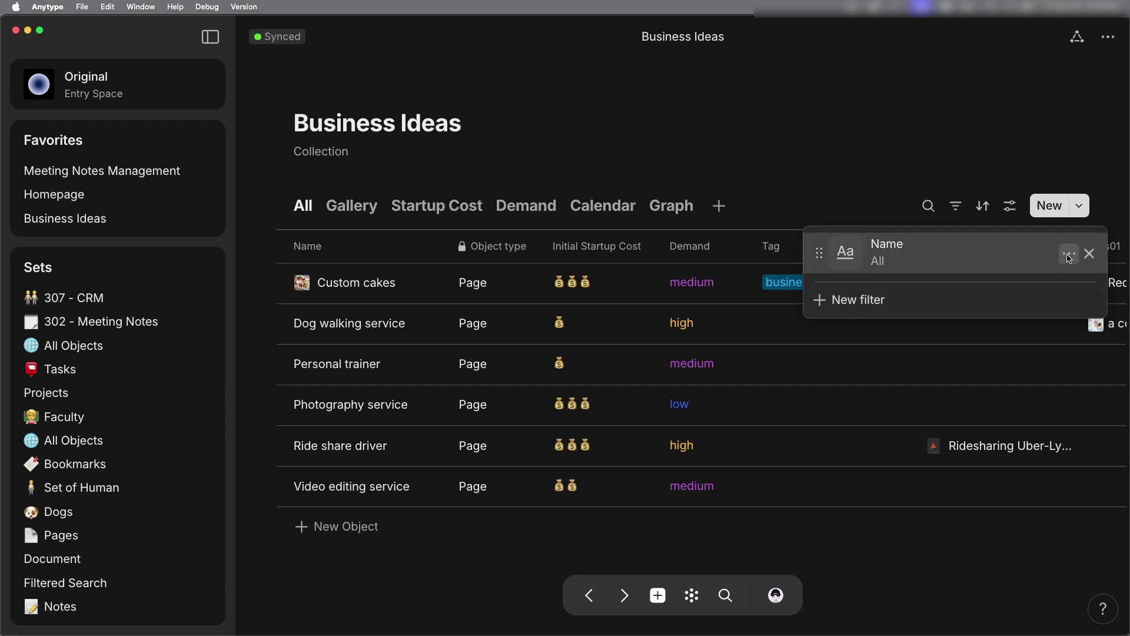
pyautogui.click(1069, 255)
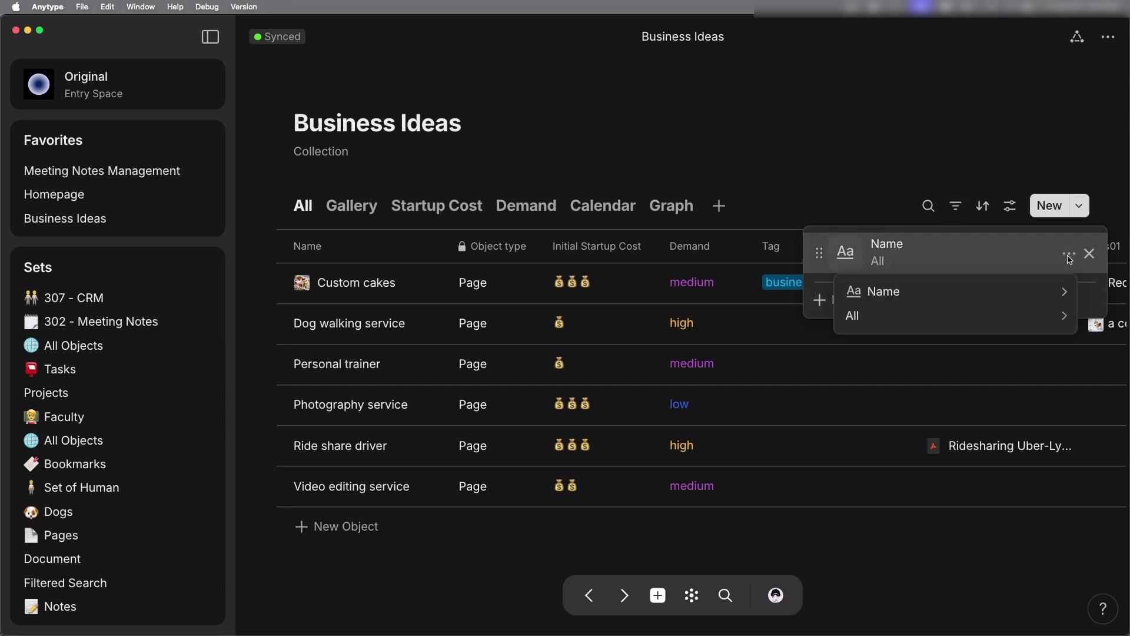
pyautogui.moveTo(1067, 290)
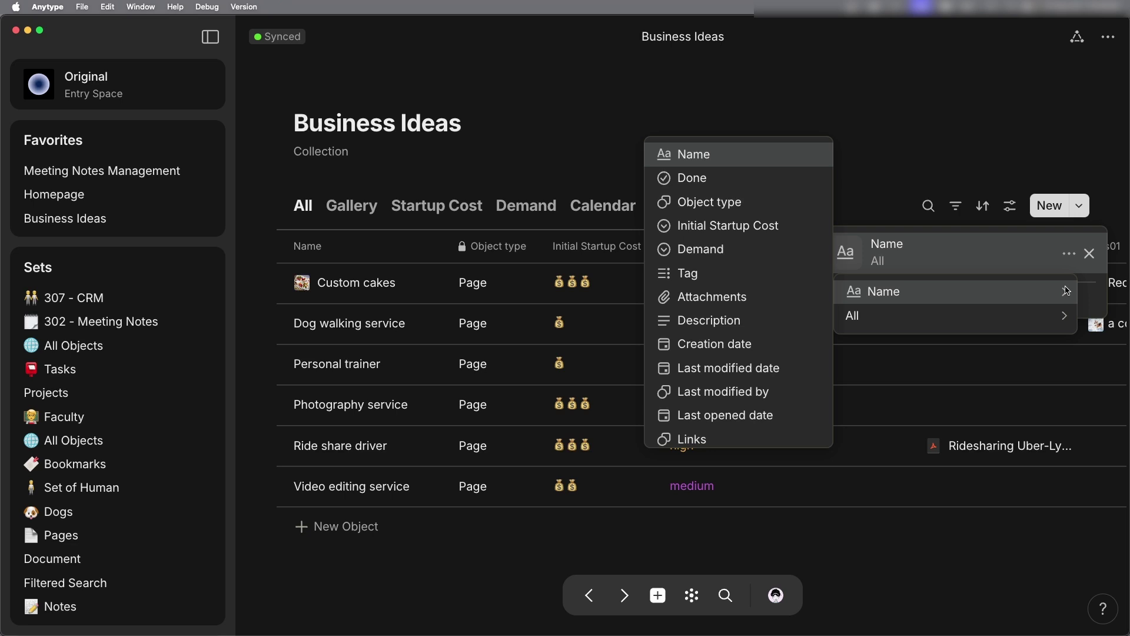
pyautogui.click(767, 298)
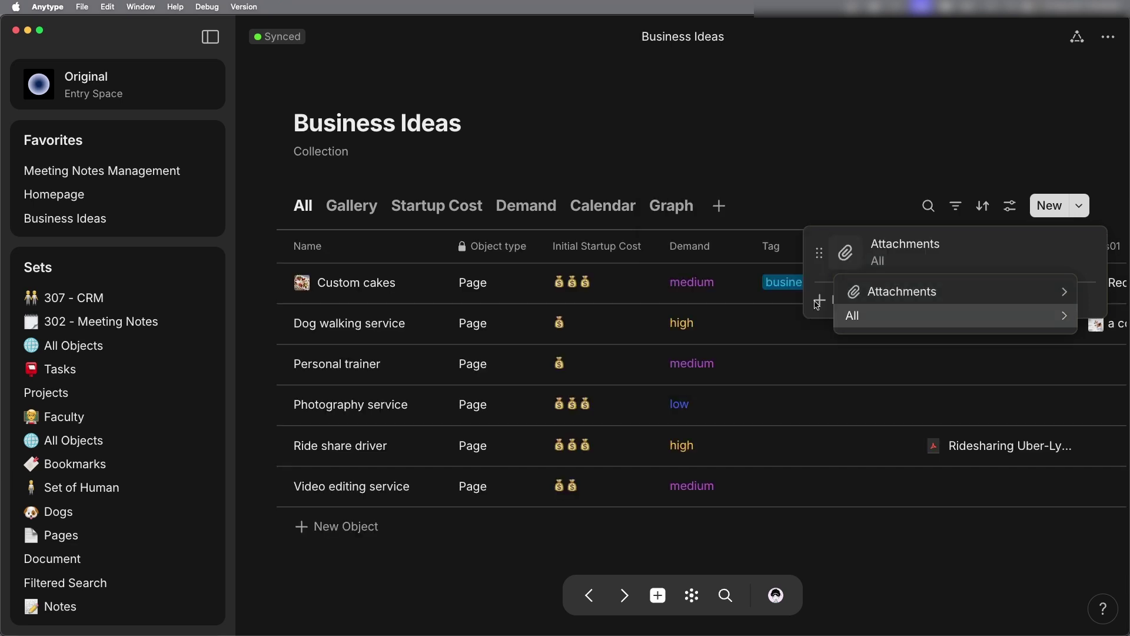
pyautogui.moveTo(848, 316)
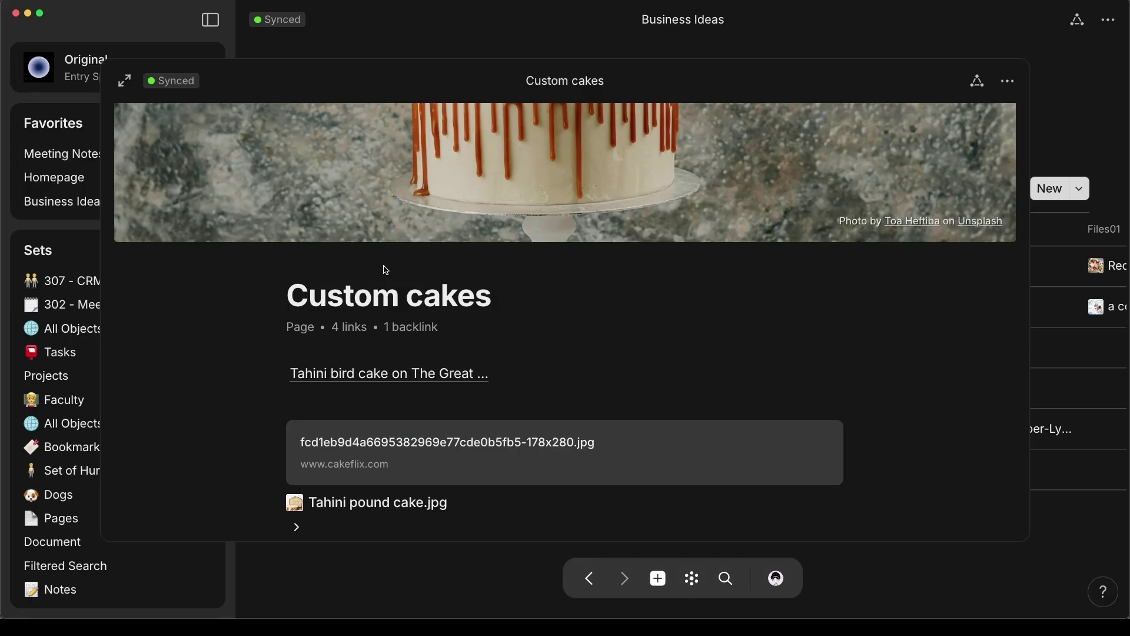
# Step: Set the Custom cakes page icon to the red velvet cake photo from the Library images
pyautogui.click(312, 215)
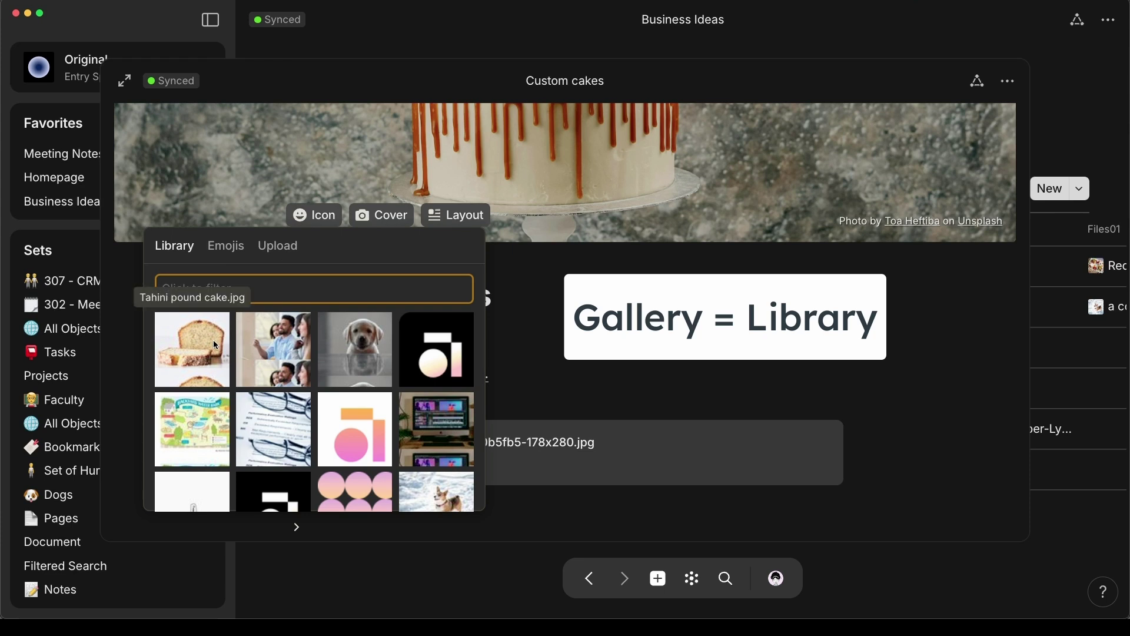
pyautogui.scroll(-10, 215, 345)
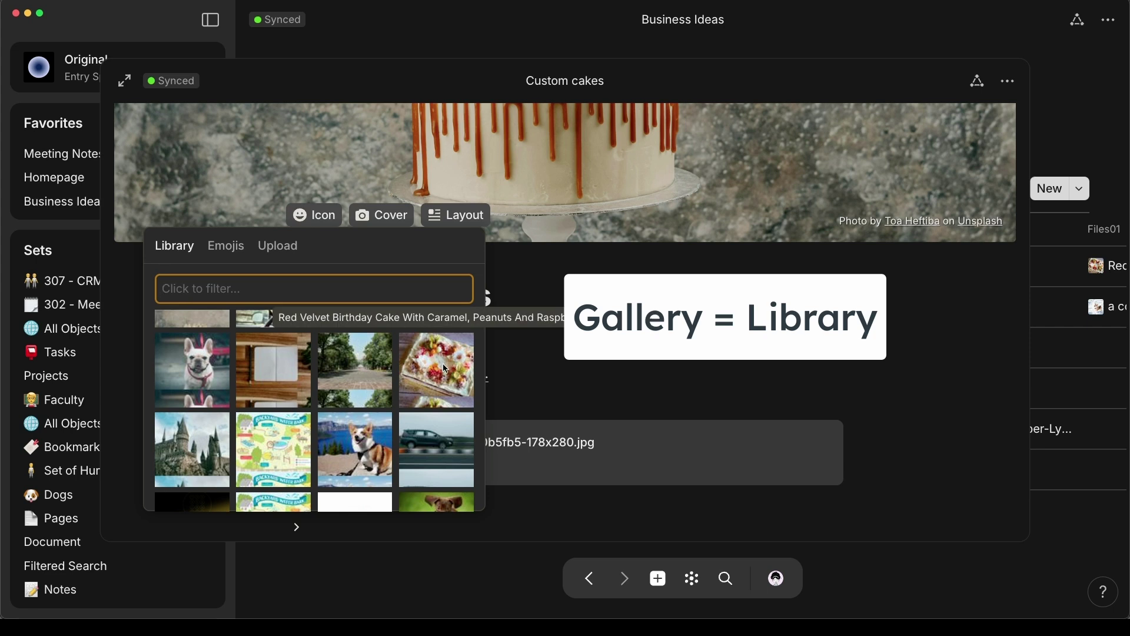
pyautogui.click(446, 369)
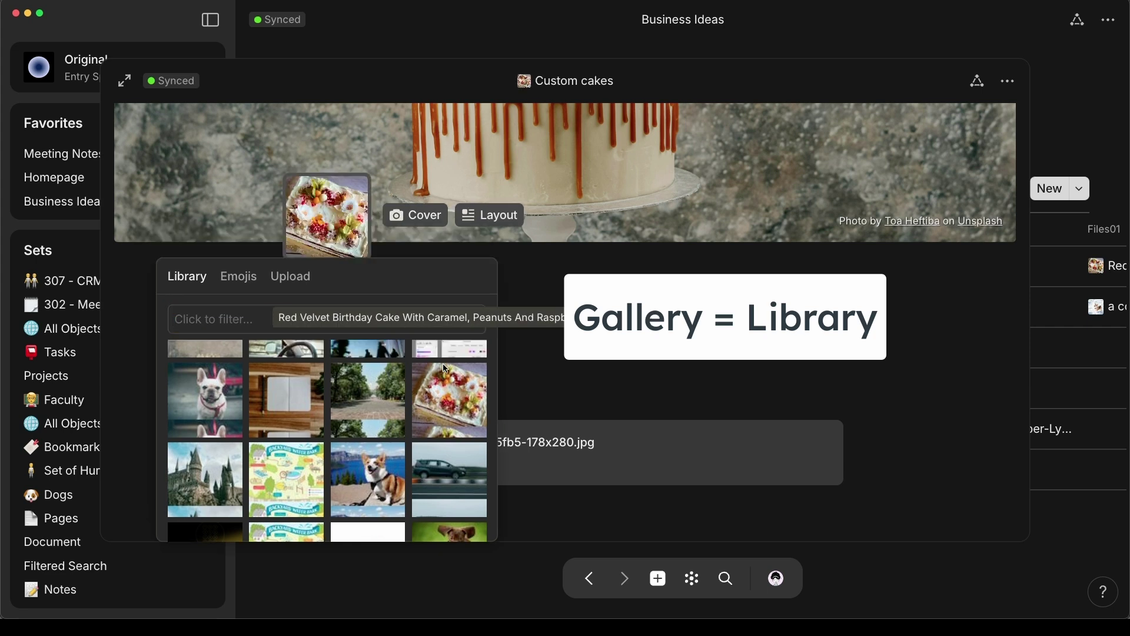